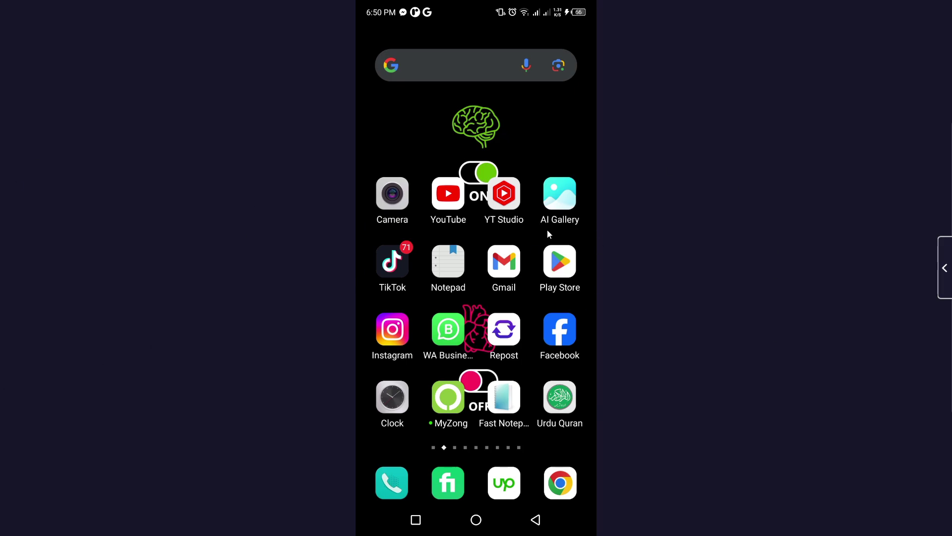
Step: Launch Google Play Store to reach the installed Messenger (Beta) listing
click(564, 262)
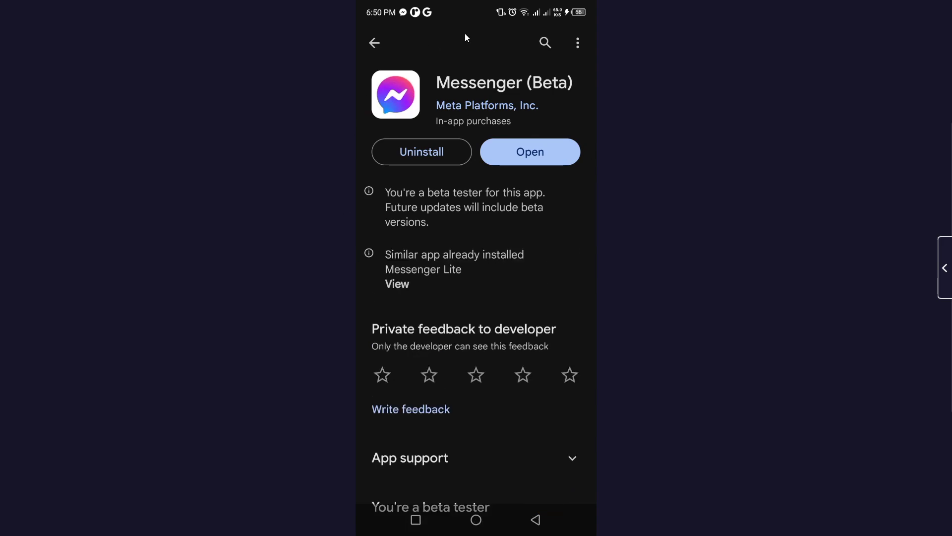
Step: Launch Messenger and give the chat with Waseem the National Coming Out Day theme
click(523, 152)
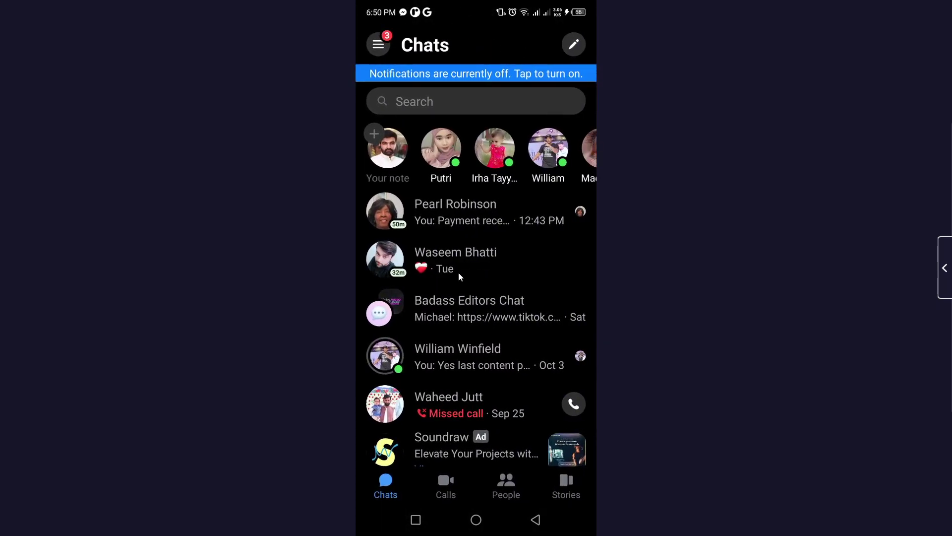
click(460, 267)
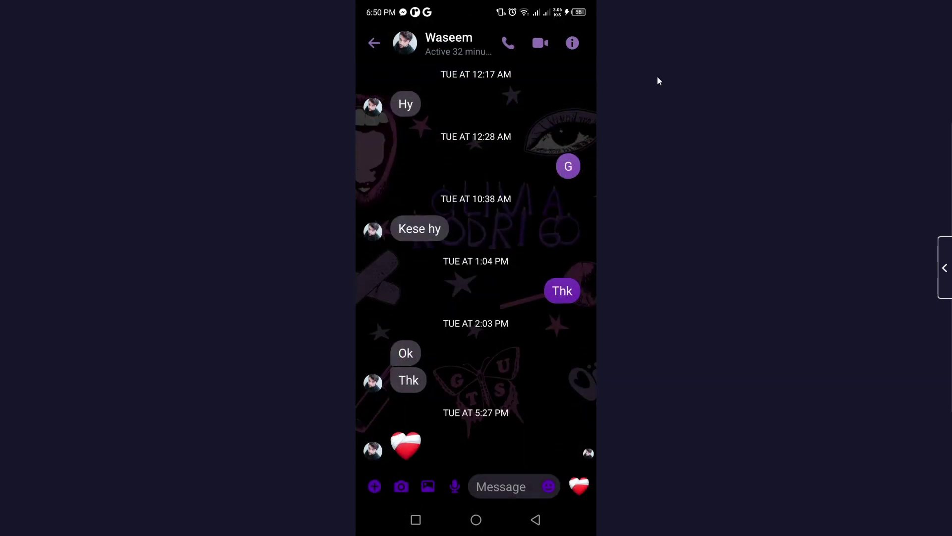
click(573, 45)
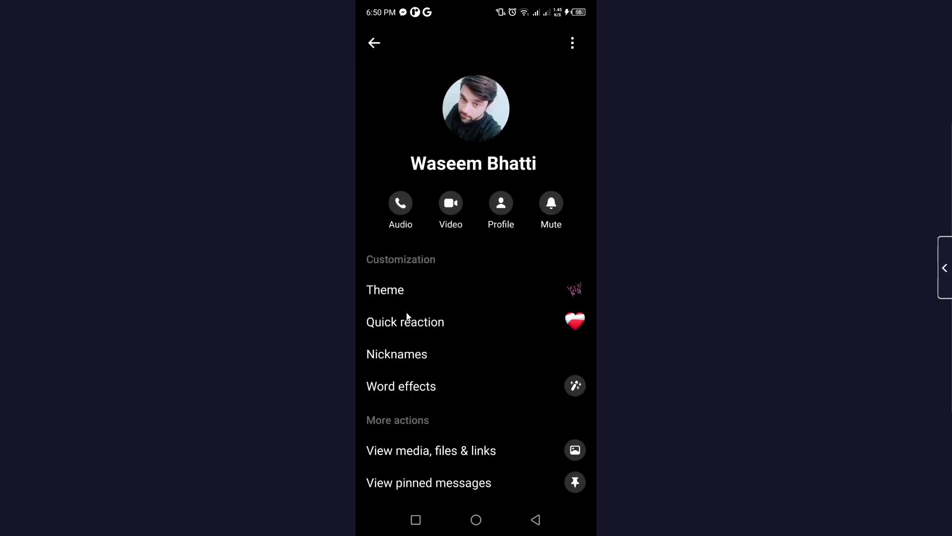
click(405, 291)
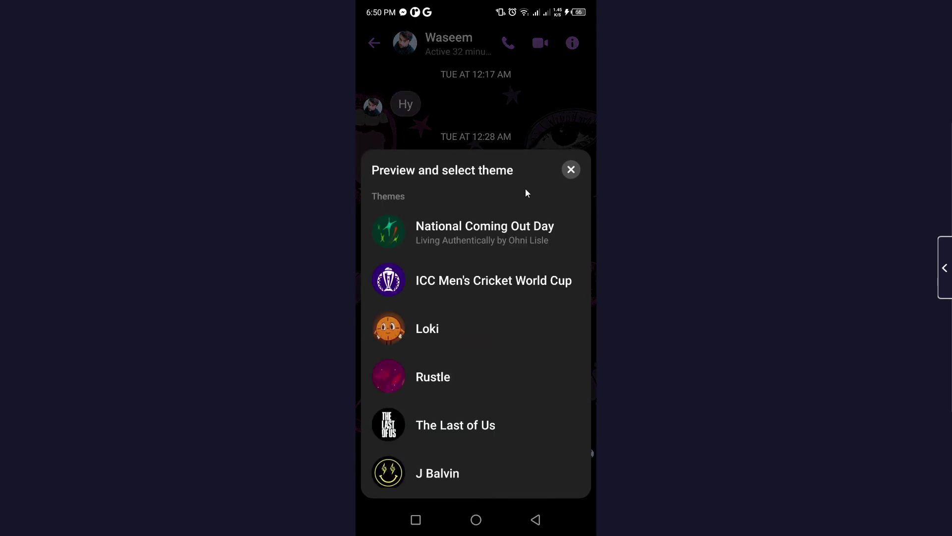
click(491, 230)
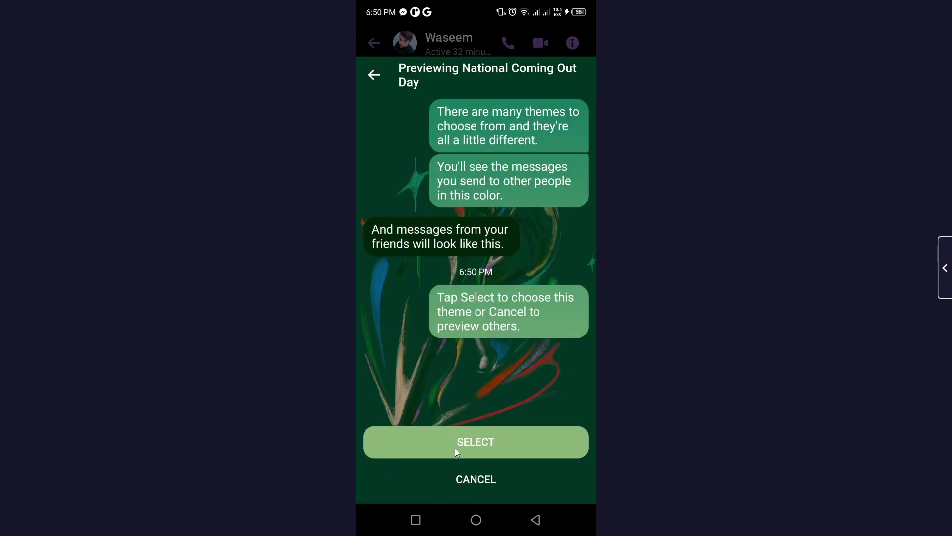
click(455, 448)
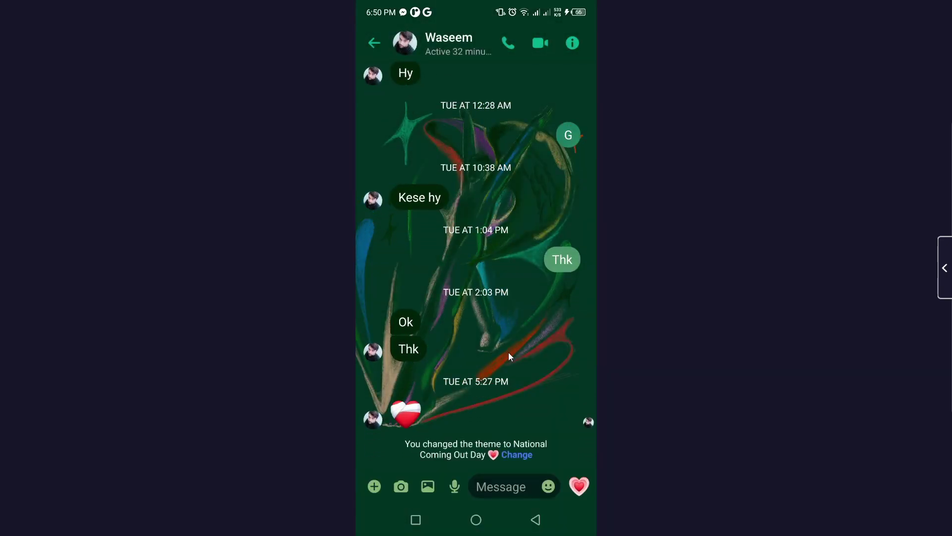
scroll(508, 352, up, 2)
scroll(508, 351, down, 2)
Step: Go Home twice to leave Messenger and reach the main home page
click(476, 521)
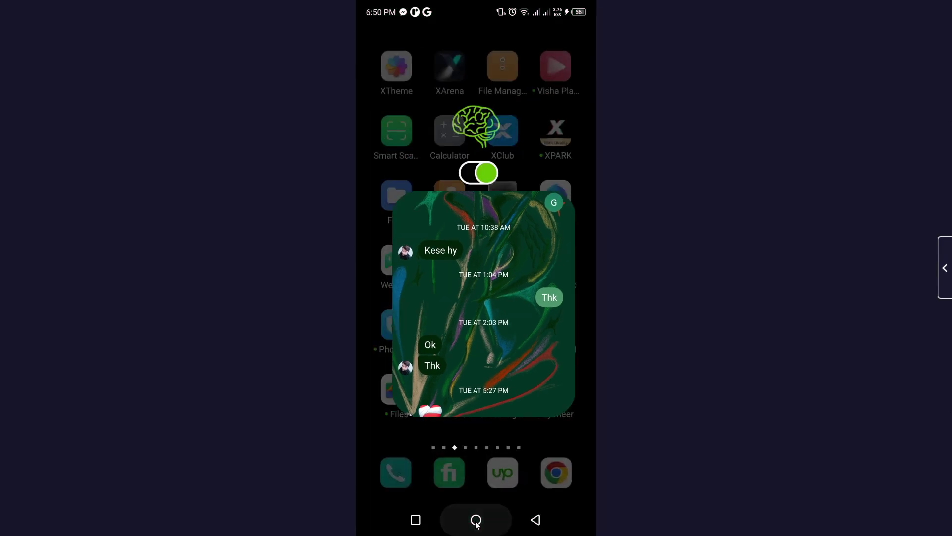
click(476, 520)
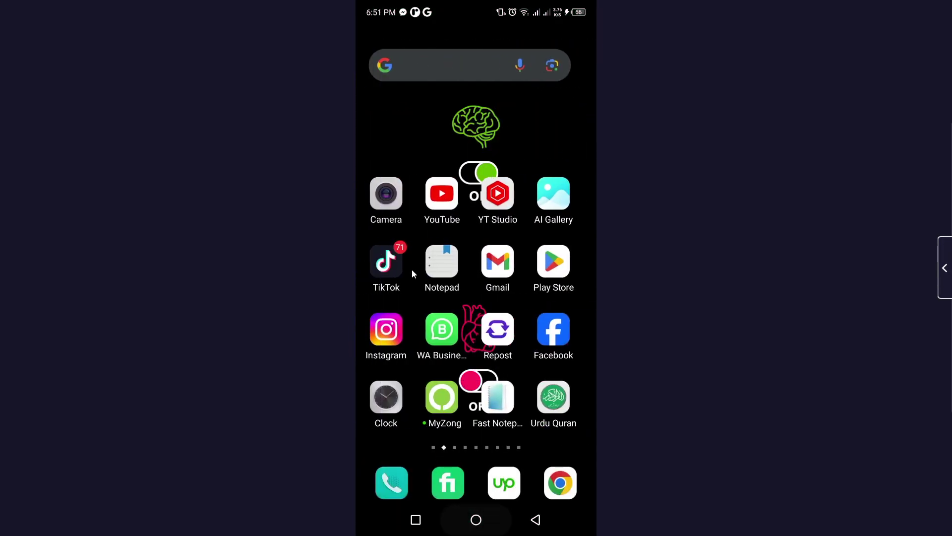